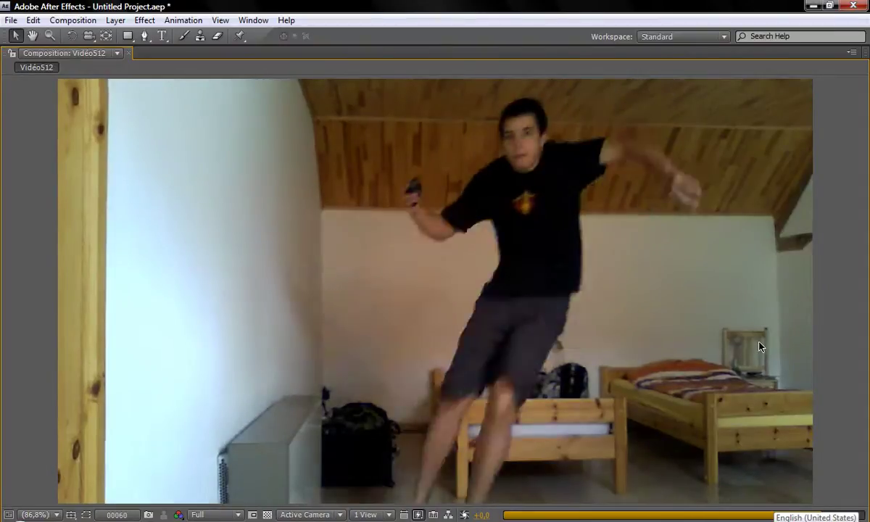
# Stop the Vidéo512 RAM preview and restore the normal panel layout
pyautogui.press('`')
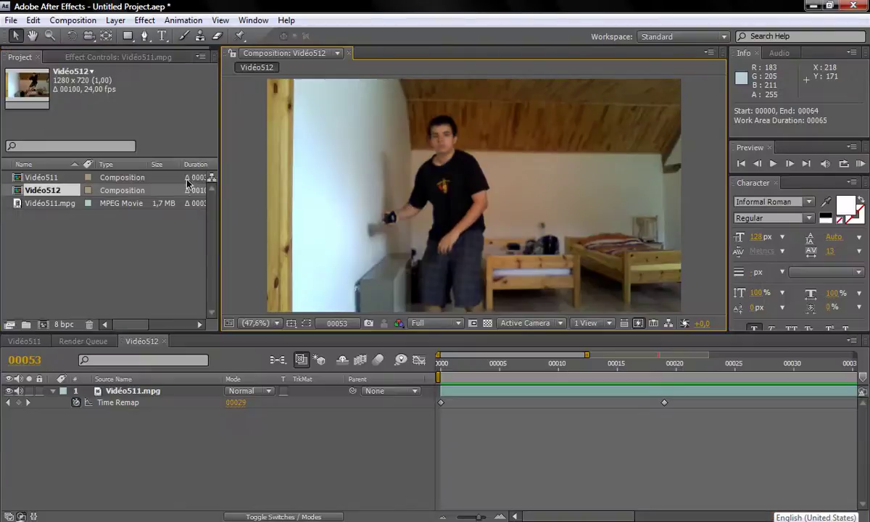
# Close the Vidéo512 and Vidéo511 timeline tabs
pyautogui.click(165, 341)
pyautogui.click(44, 342)
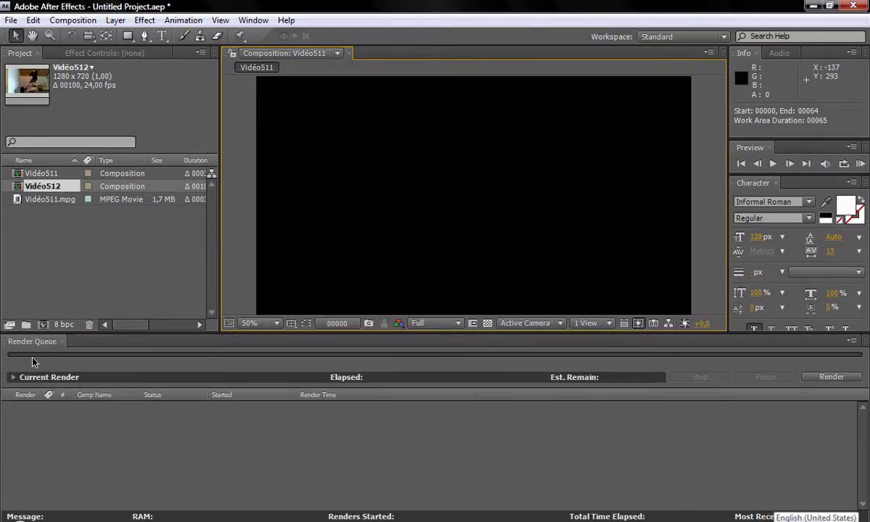
pyautogui.click(82, 237)
# Open Vidéo511.mpg in the Footage viewer, scrub through the jump, then close the viewer
pyautogui.click(48, 201)
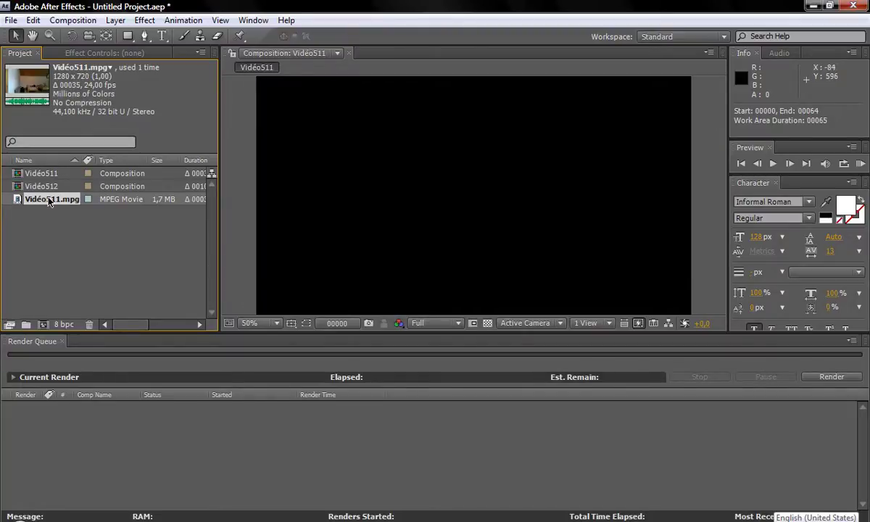
pyautogui.doubleClick(49, 201)
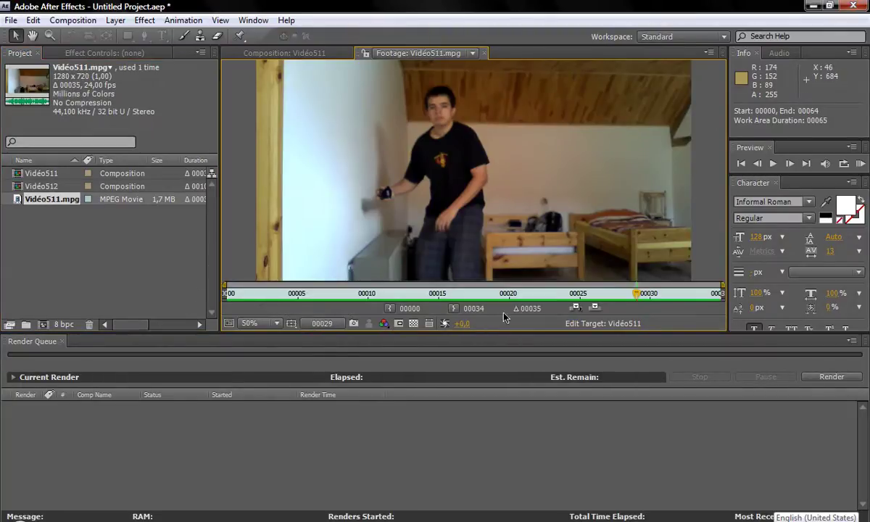
pyautogui.click(266, 294)
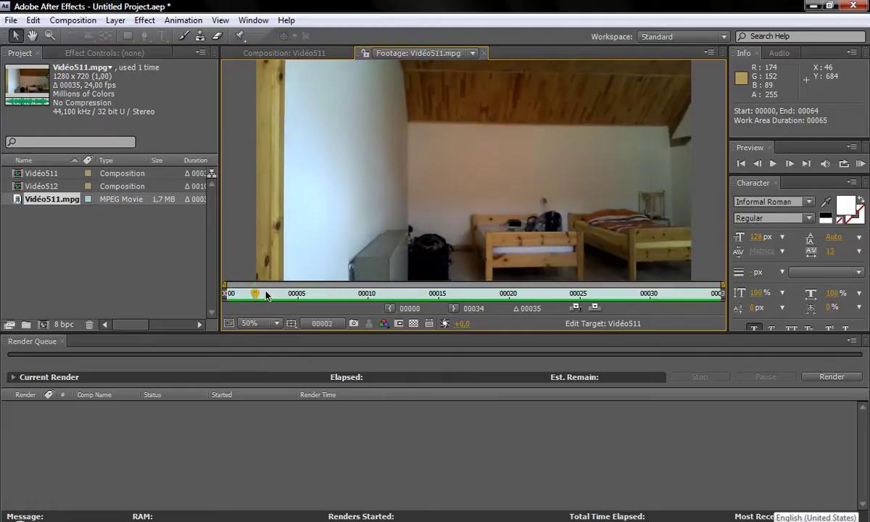
pyautogui.moveTo(266, 294)
pyautogui.mouseDown()
pyautogui.moveTo(683, 294)
pyautogui.moveTo(284, 293)
pyautogui.mouseUp()
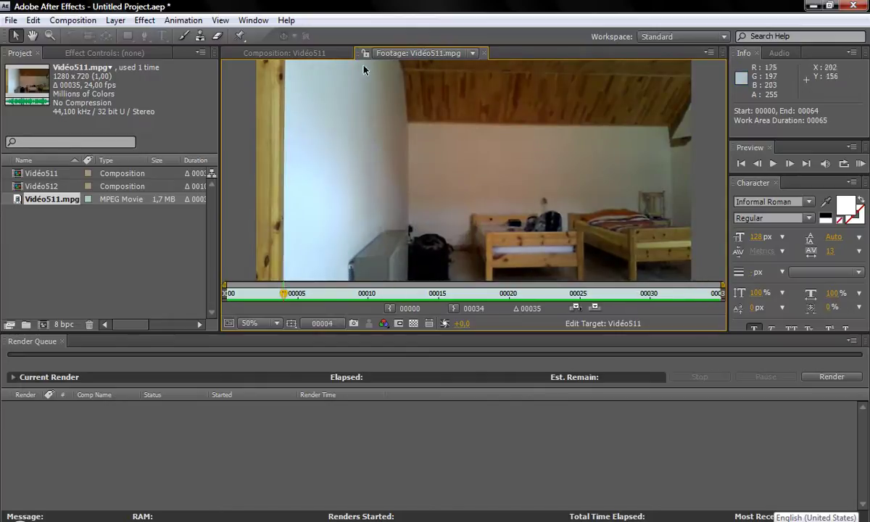
pyautogui.click(484, 55)
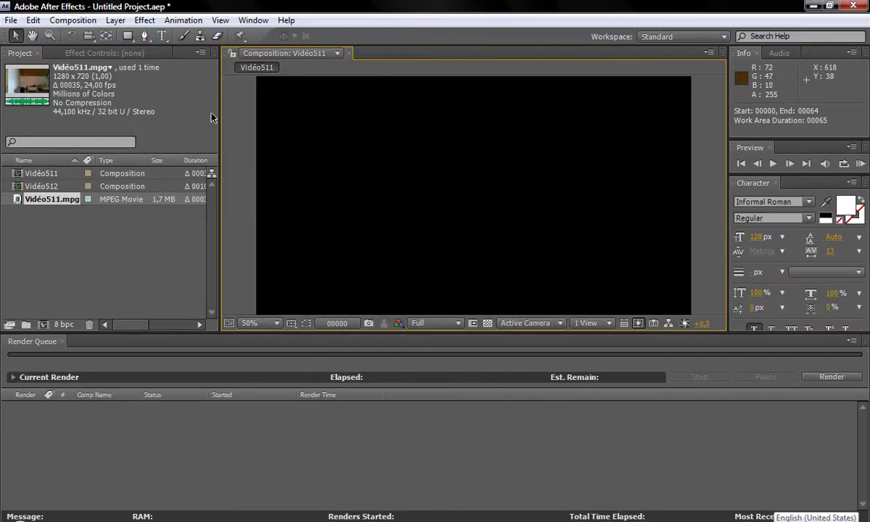
pyautogui.click(38, 200)
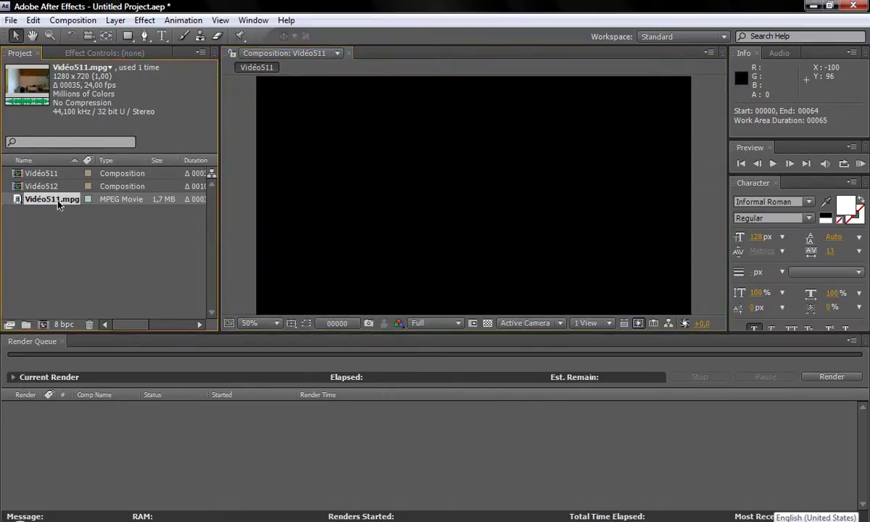
# Build Vidéo513 from Vidéo511.mpg, enlarge its viewer, and scrub the layer to frame 00019
pyautogui.moveTo(58, 205); pyautogui.dragTo(43, 320)
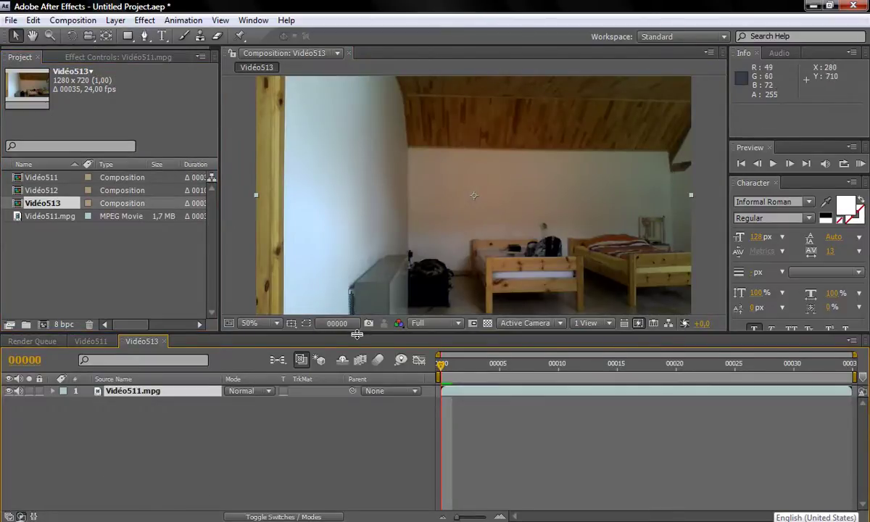
pyautogui.moveTo(357, 333); pyautogui.dragTo(357, 340)
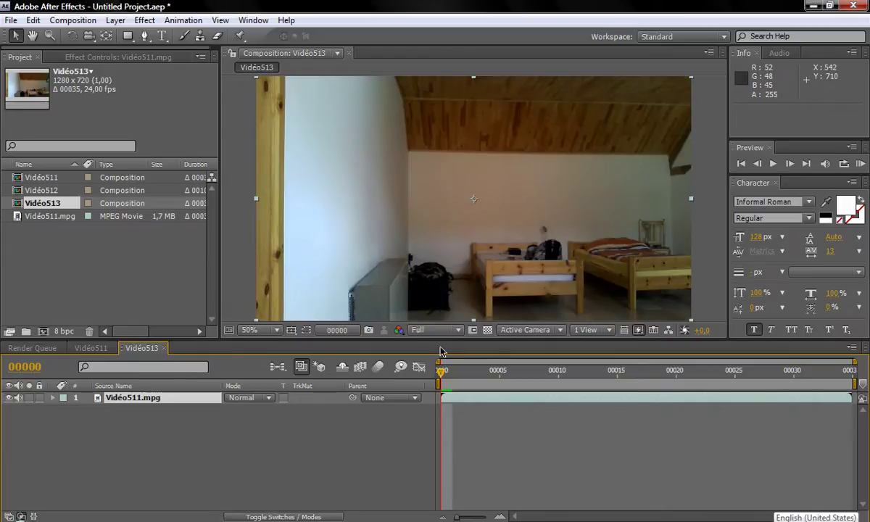
pyautogui.moveTo(440, 347); pyautogui.dragTo(440, 355)
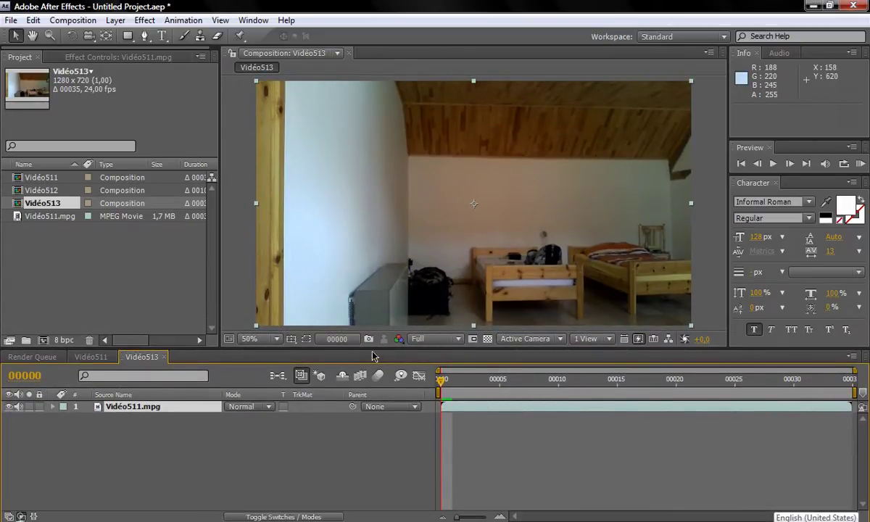
pyautogui.moveTo(374, 354); pyautogui.dragTo(373, 401)
pyautogui.click(166, 453)
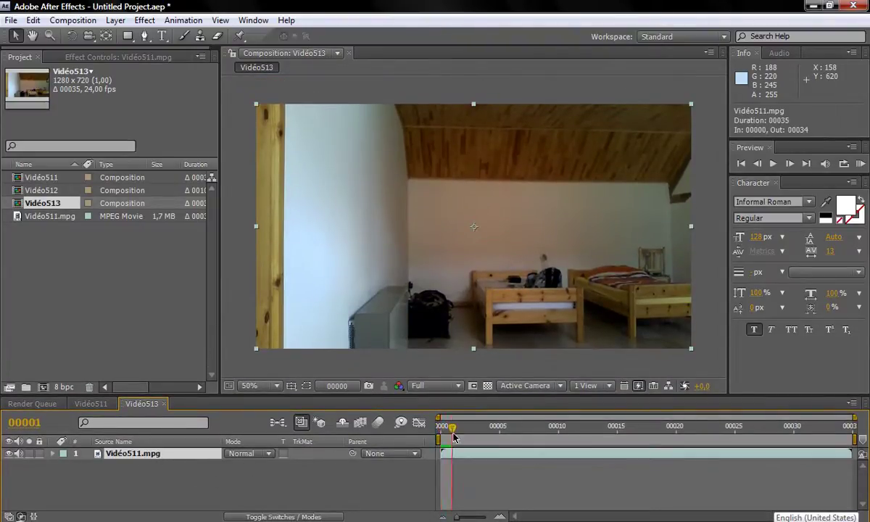
pyautogui.moveTo(442, 433); pyautogui.dragTo(665, 442)
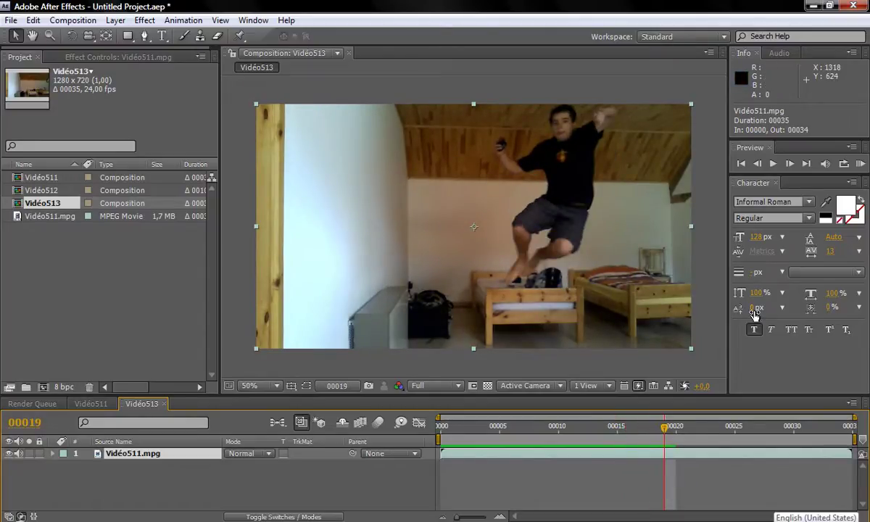
# Enable Time Remapping on the Vidéo511.mpg layer via the Time submenu
pyautogui.rightClick(161, 454)
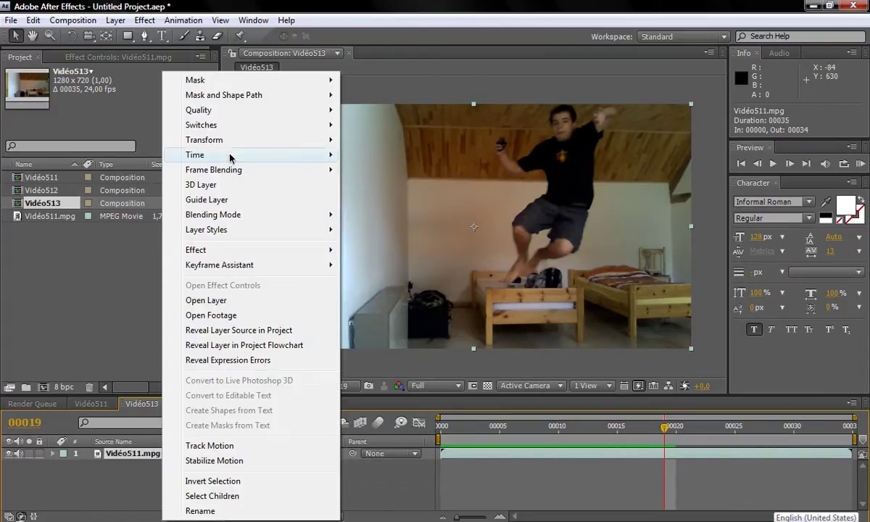
pyautogui.moveTo(230, 156)
pyautogui.click(380, 161)
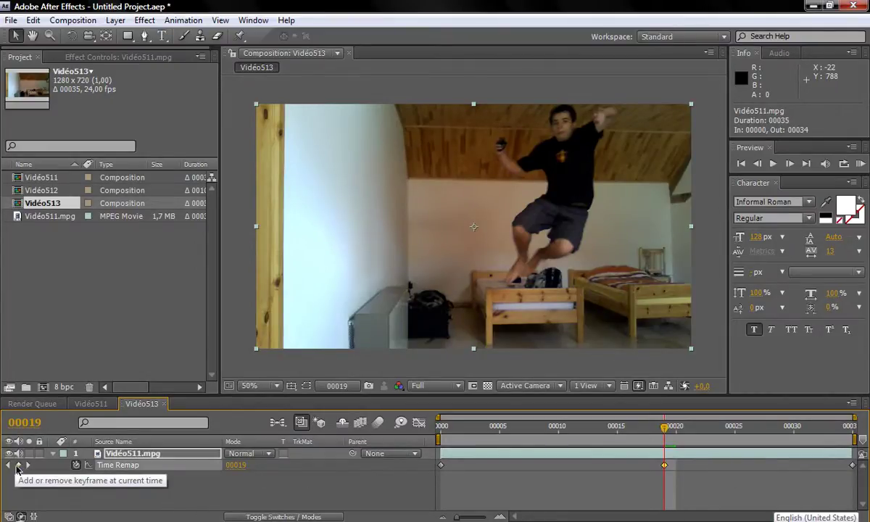
# Add Time Remap keyframes at frames 00019 and 00020
pyautogui.click(18, 464)
pyautogui.press('pagedown')
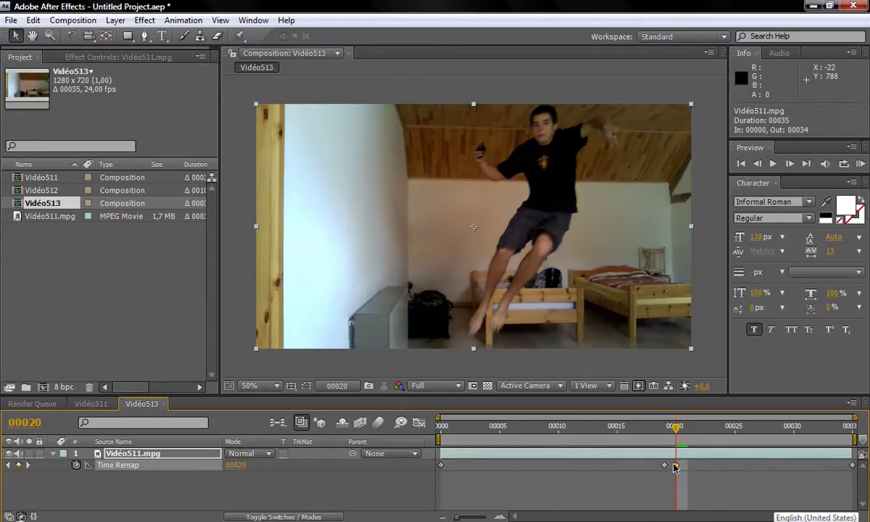
pyautogui.click(674, 465)
# Change Vidéo513's composition duration from 00035 to 00100 frames
pyautogui.rightClick(41, 203)
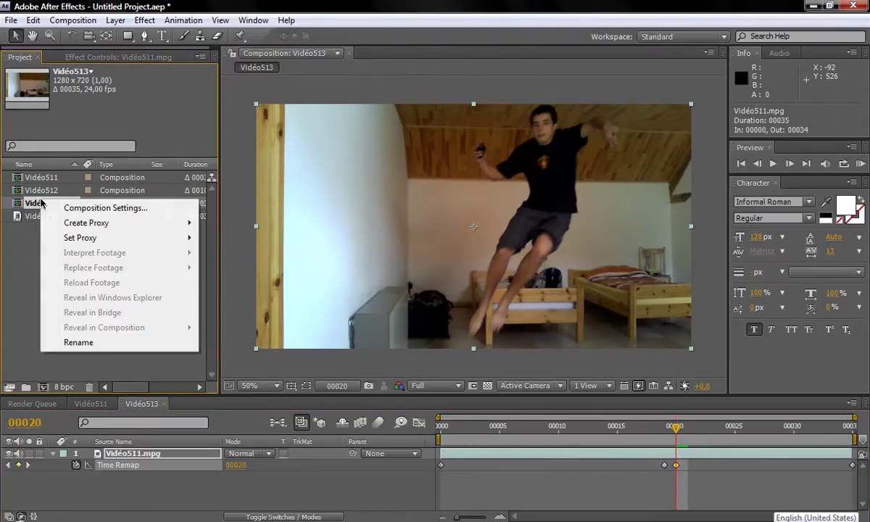
pyautogui.click(61, 208)
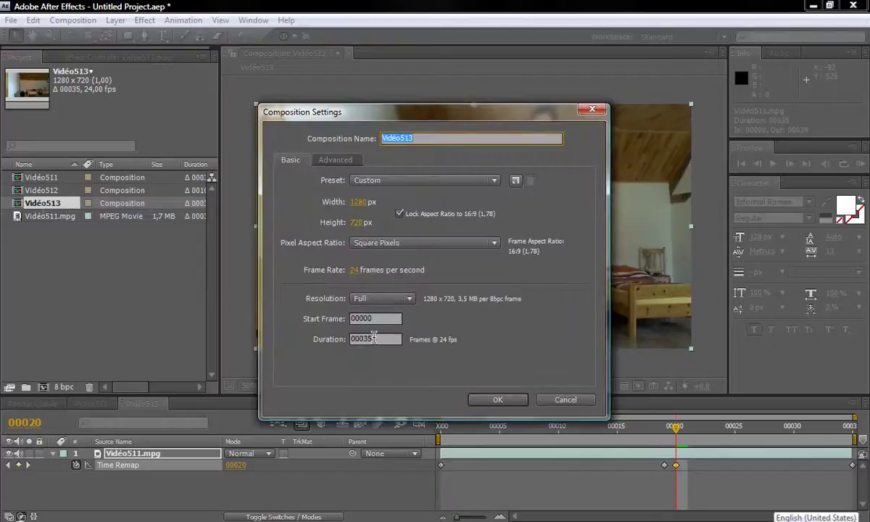
pyautogui.moveTo(374, 338); pyautogui.dragTo(367, 335)
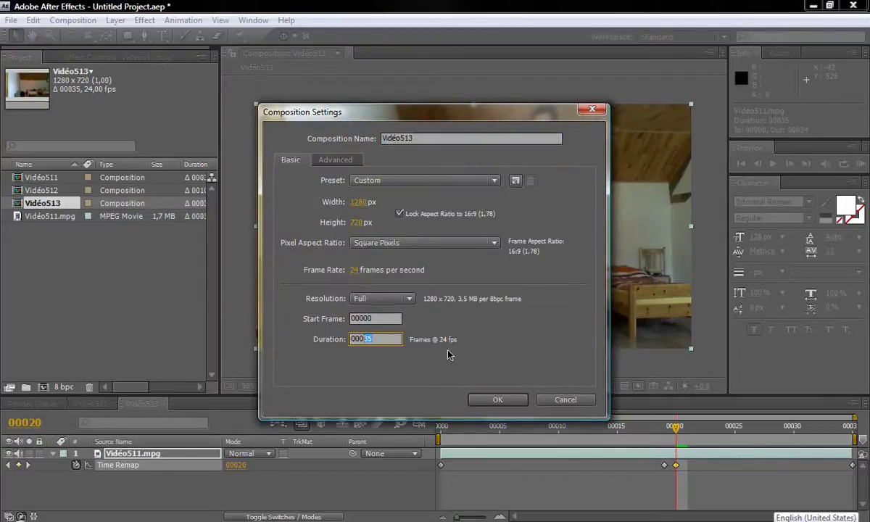
pyautogui.click(517, 401)
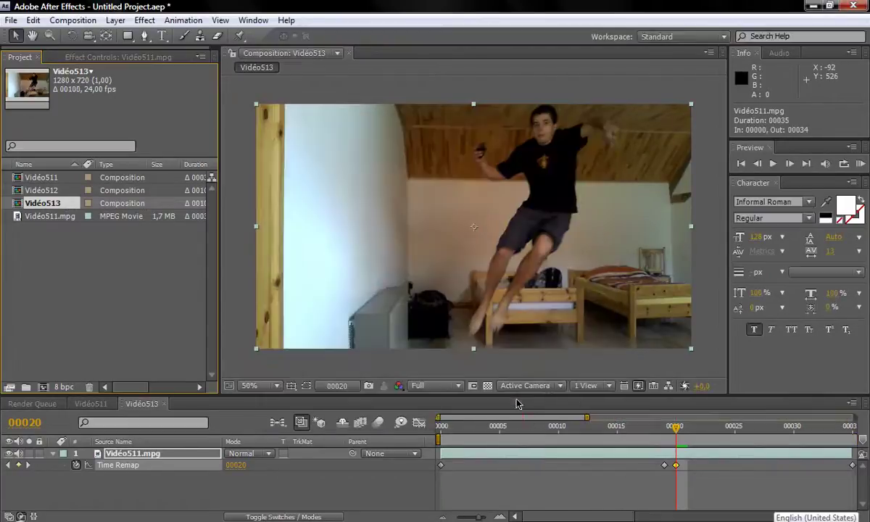
# Review the motion around frame 20, then drag that Time Remap keyframe out to frame 00044
pyautogui.moveTo(595, 516); pyautogui.dragTo(613, 520)
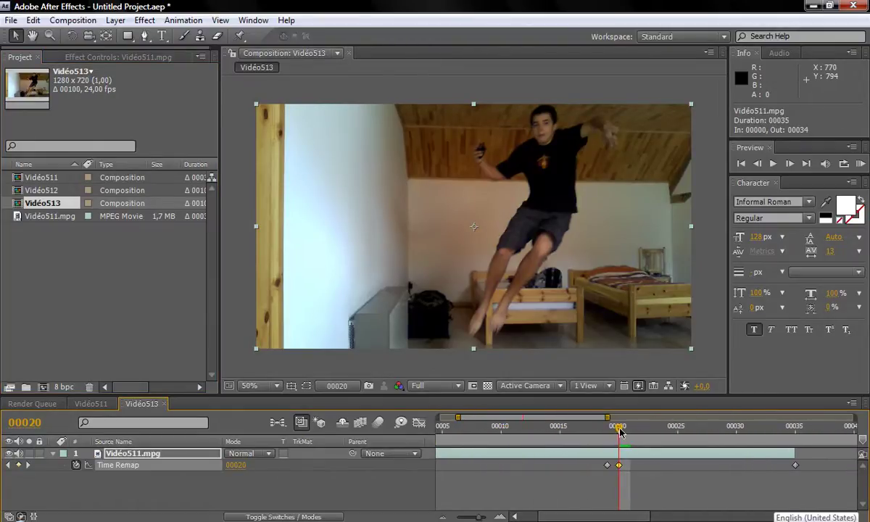
pyautogui.moveTo(620, 432)
pyautogui.mouseDown()
pyautogui.moveTo(630, 434)
pyautogui.moveTo(620, 439)
pyautogui.mouseUp()
pyautogui.click(618, 466)
pyautogui.moveTo(618, 429)
pyautogui.mouseDown()
pyautogui.moveTo(609, 431)
pyautogui.moveTo(620, 428)
pyautogui.mouseUp()
pyautogui.click(618, 465)
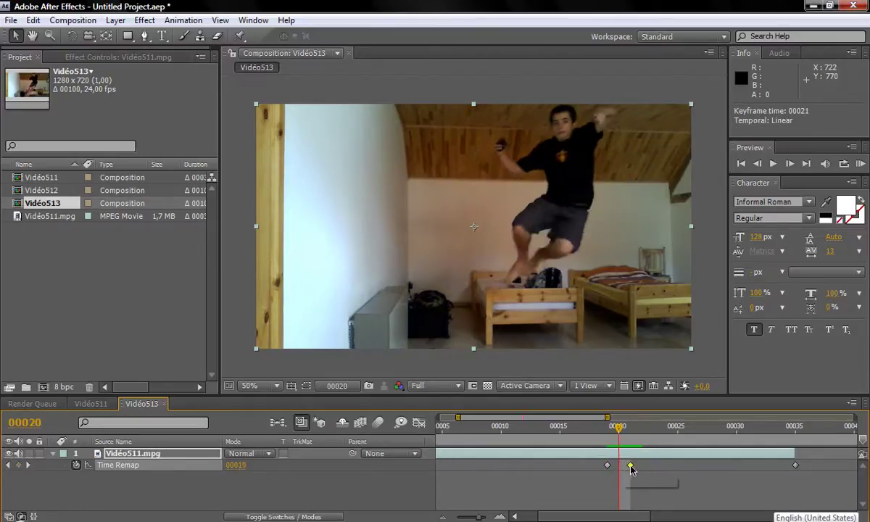
pyautogui.moveTo(618, 430)
pyautogui.mouseDown()
pyautogui.moveTo(641, 432)
pyautogui.moveTo(617, 431)
pyautogui.mouseUp()
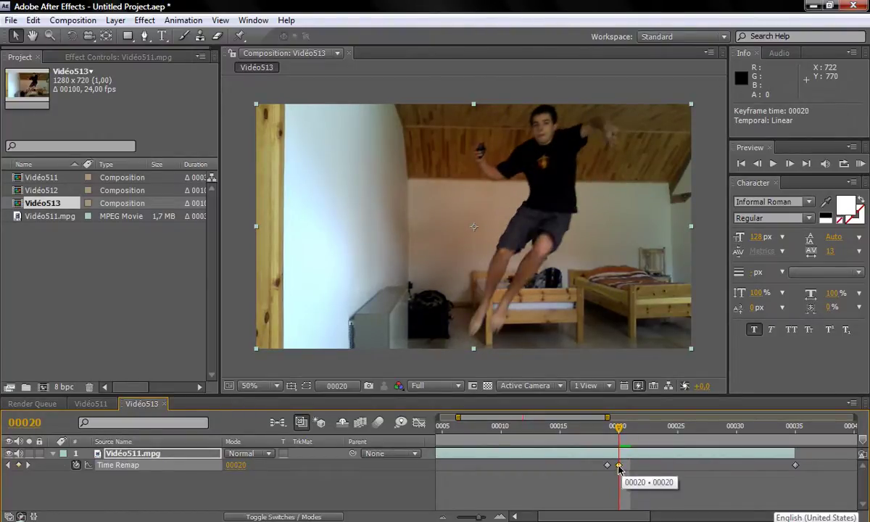
pyautogui.moveTo(618, 466); pyautogui.dragTo(806, 465)
pyautogui.moveTo(636, 519); pyautogui.dragTo(694, 518)
pyautogui.moveTo(588, 468); pyautogui.dragTo(686, 469)
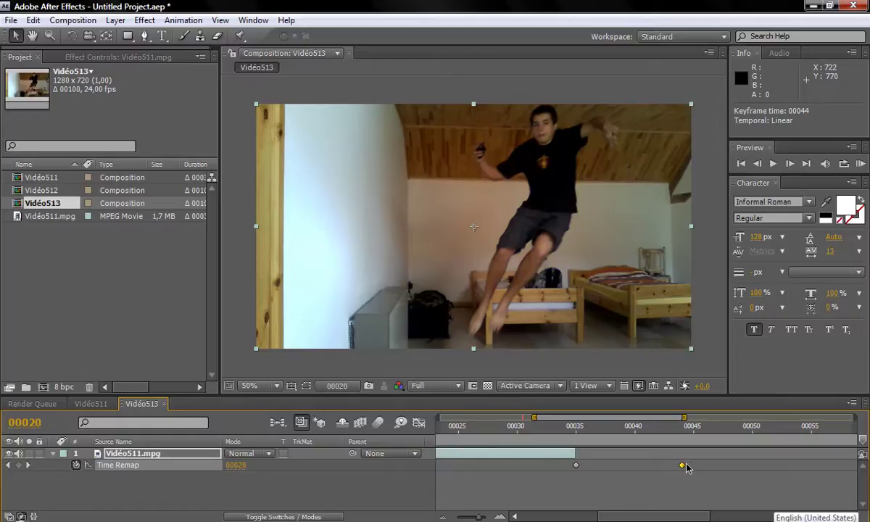
# Move the final Time Remap keyframe from frame 00035 to frame 00058
pyautogui.hscroll(-3, 703, 478)
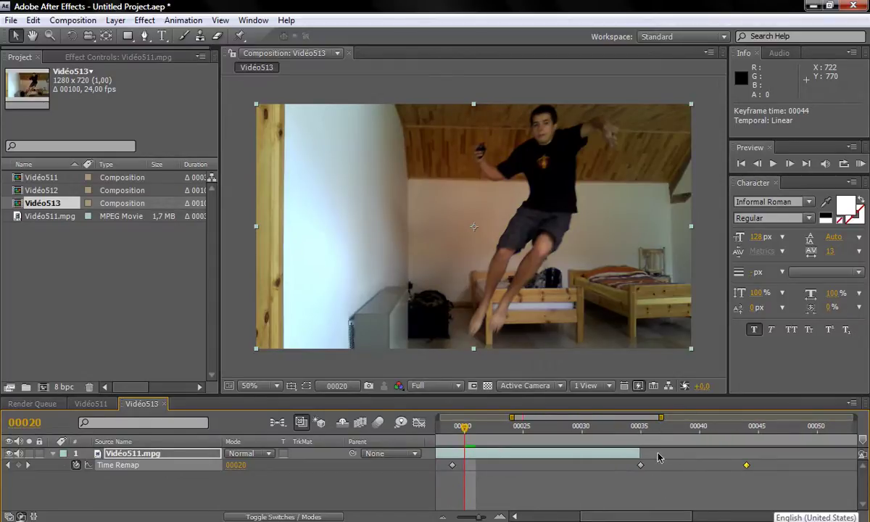
pyautogui.click(567, 457)
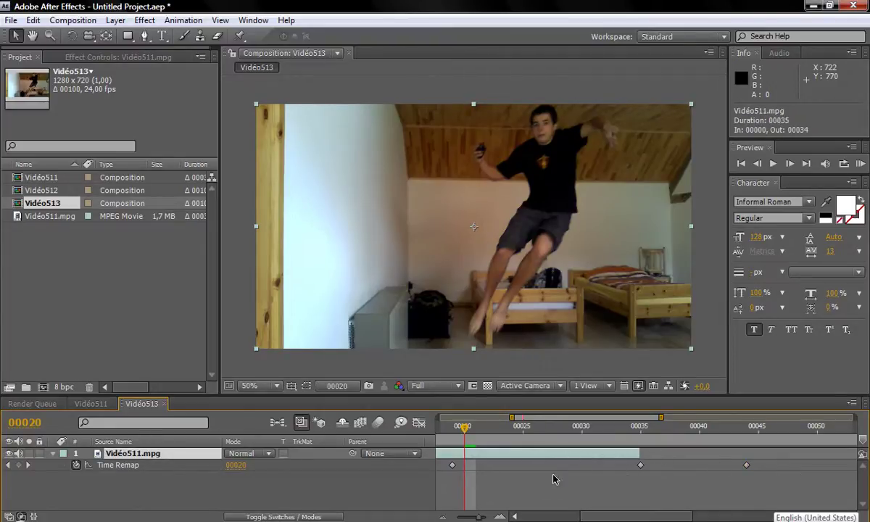
pyautogui.moveTo(466, 431); pyautogui.dragTo(655, 444)
pyautogui.moveTo(586, 511); pyautogui.dragTo(647, 510)
pyautogui.click(628, 465)
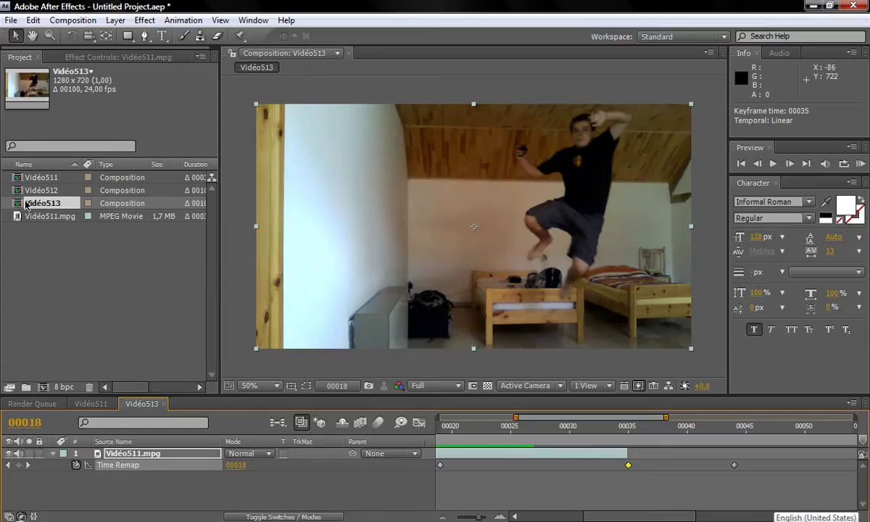
pyautogui.moveTo(665, 512); pyautogui.dragTo(689, 513)
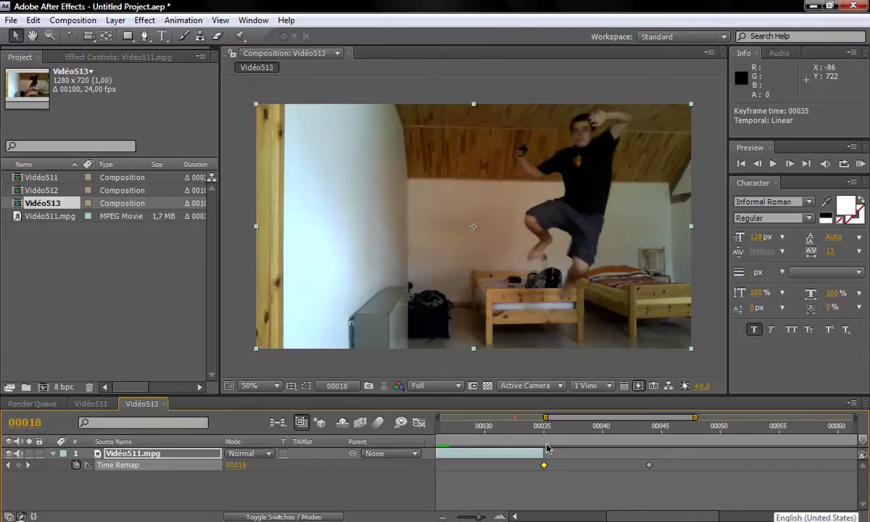
pyautogui.moveTo(545, 468); pyautogui.dragTo(822, 475)
# Extend the layer's out point to frame 00059 and scrub back to review the hold
pyautogui.moveTo(545, 450); pyautogui.dragTo(825, 452)
pyautogui.moveTo(733, 519); pyautogui.dragTo(646, 520)
pyautogui.moveTo(651, 431); pyautogui.dragTo(490, 443)
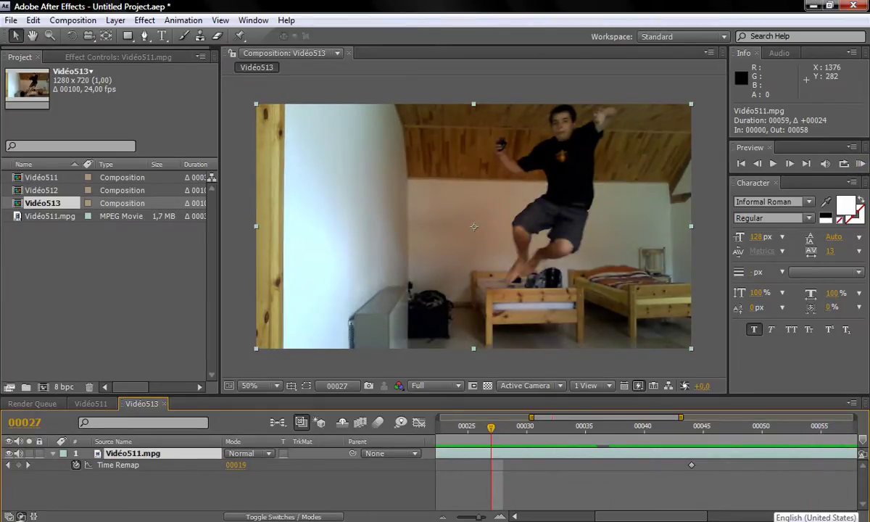
# Set the work area end to frame 00065, then run and stop a RAM preview
pyautogui.hscroll(5, 815, 471)
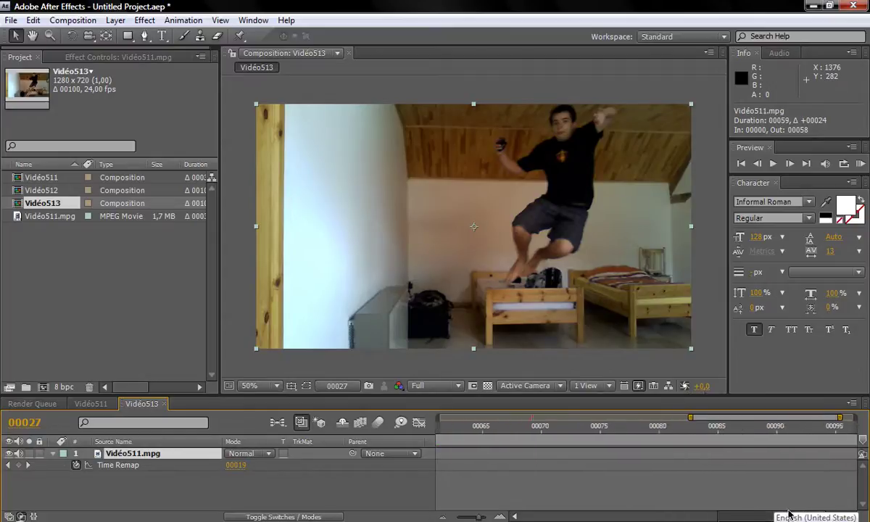
pyautogui.moveTo(797, 439); pyautogui.dragTo(466, 448)
pyautogui.hscroll(-5, 728, 511)
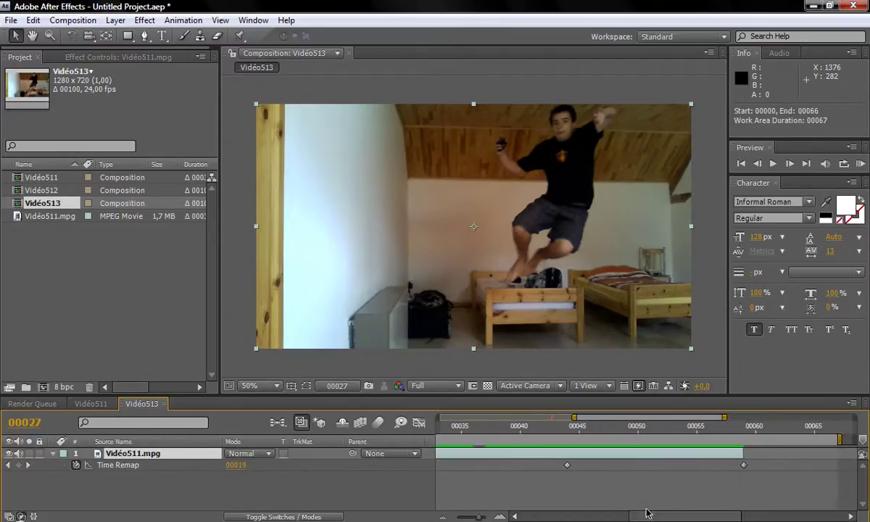
pyautogui.moveTo(840, 440); pyautogui.dragTo(828, 442)
pyautogui.click(861, 164)
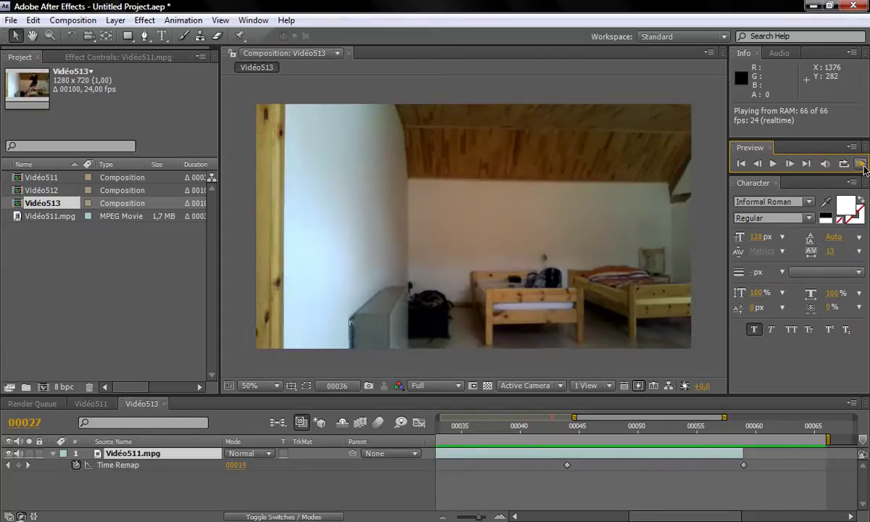
pyautogui.click(726, 214)
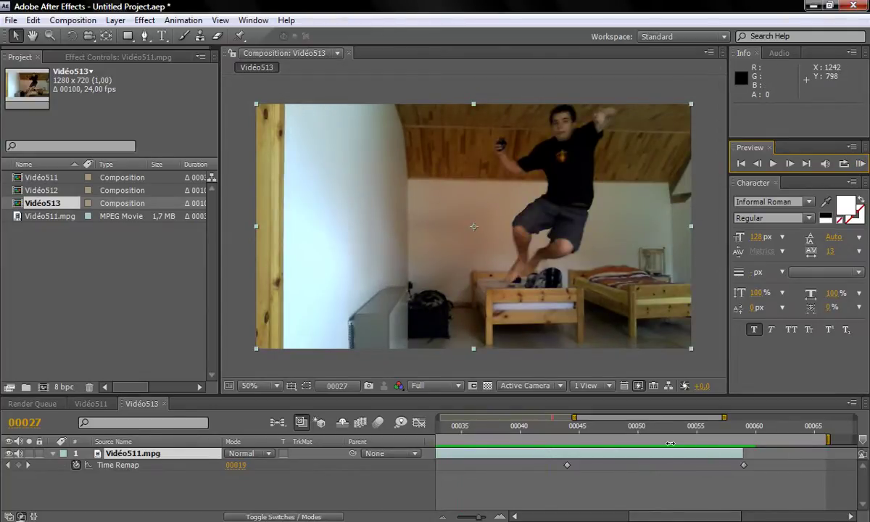